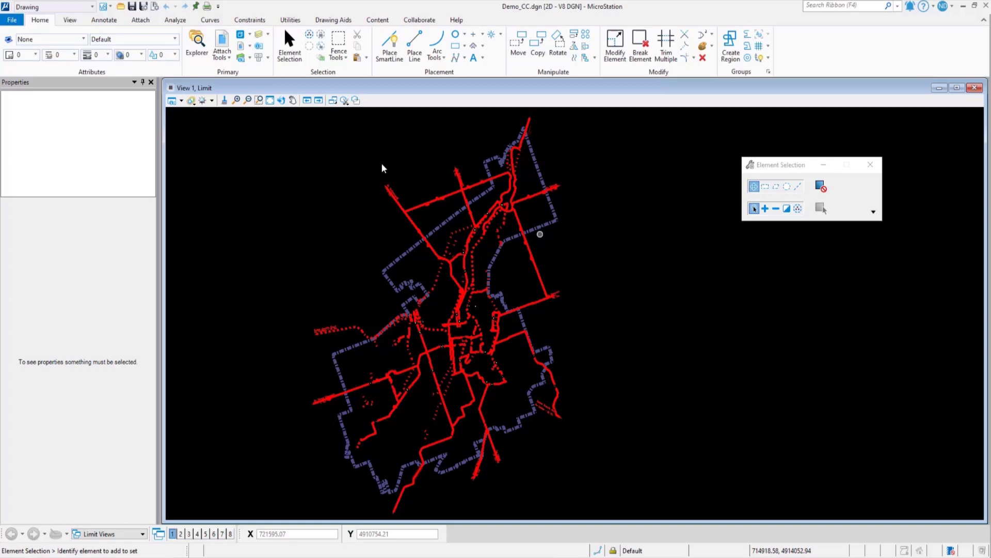
Step: Export the drawing as a Google Earth file named Export in the Demo folder
{"action": "left_click", "coordinate": [290, 19]}
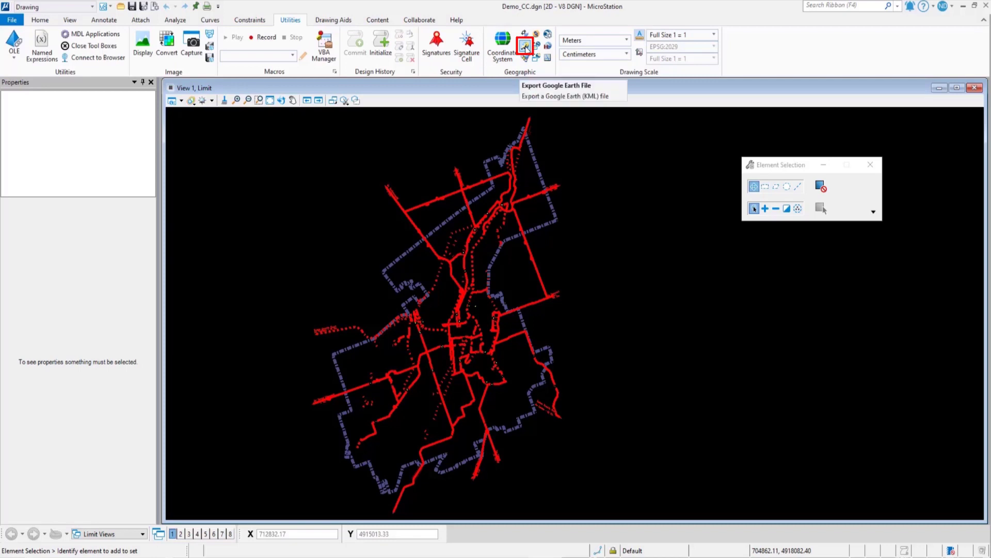
{"action": "left_click", "coordinate": [525, 47]}
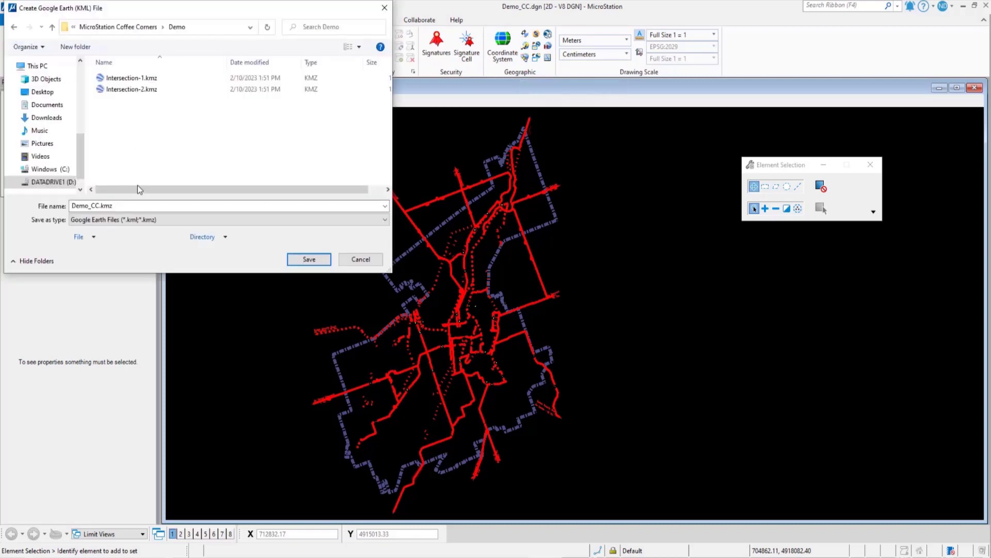
{"action": "left_click", "coordinate": [98, 205]}
{"action": "key", "text": "BackSpace"}
{"action": "key", "text": "BackSpace"}
{"action": "key", "text": "BackSpace"}
{"action": "key", "text": "BackSpace"}
{"action": "key", "text": "BackSpace"}
{"action": "key", "text": "BackSpace"}
{"action": "key", "text": "BackSpace"}
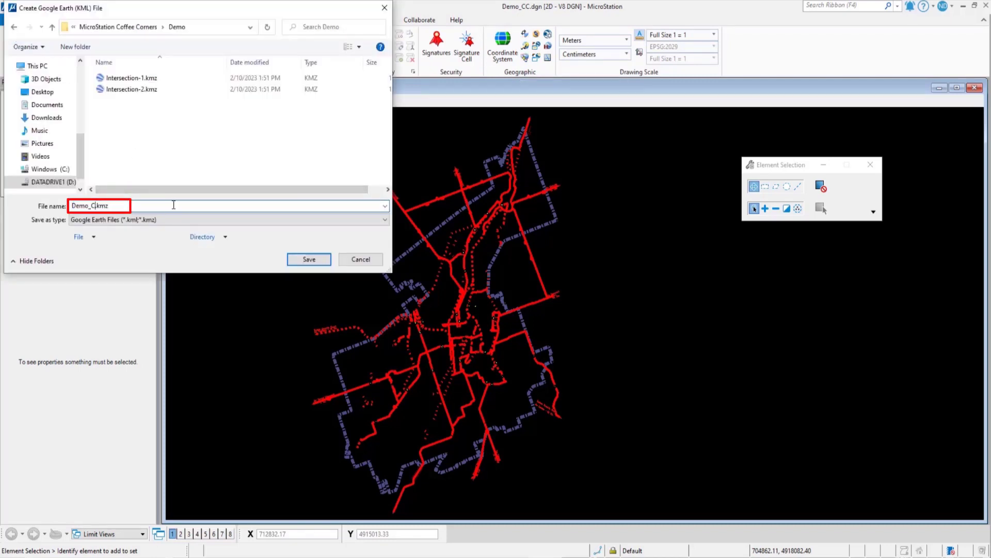
{"action": "type", "text": "Export"}
{"action": "key", "text": "Return"}
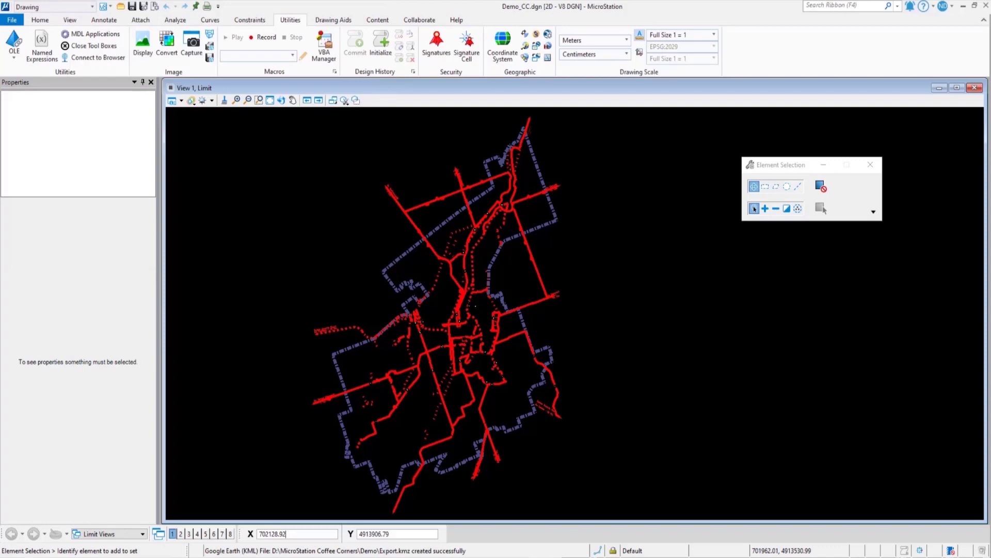
Step: Launch Google Earth and dismiss its start-up tips and new-version notice
{"action": "key", "text": "super"}
{"action": "type", "text": "goo"}
{"action": "key", "text": "Return"}
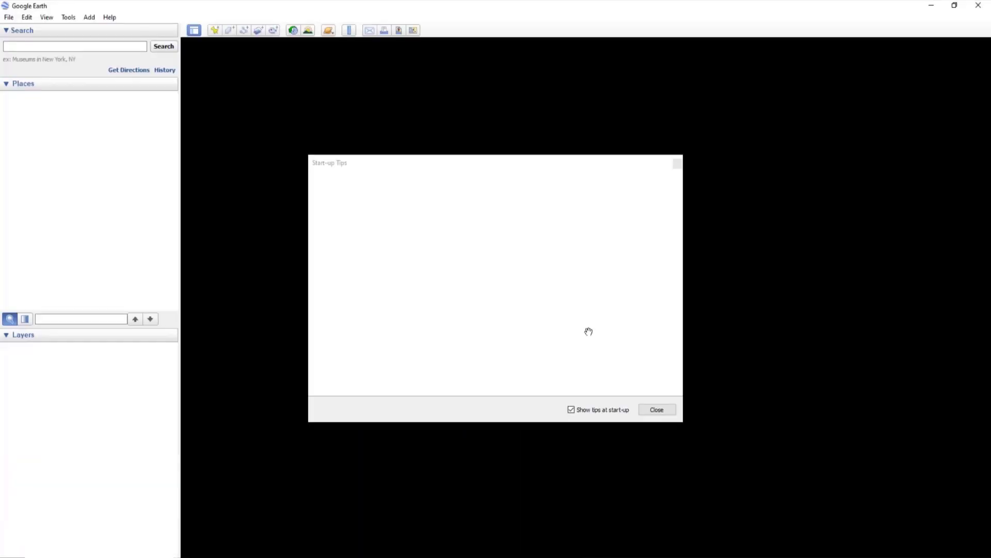
{"action": "left_click", "coordinate": [655, 410]}
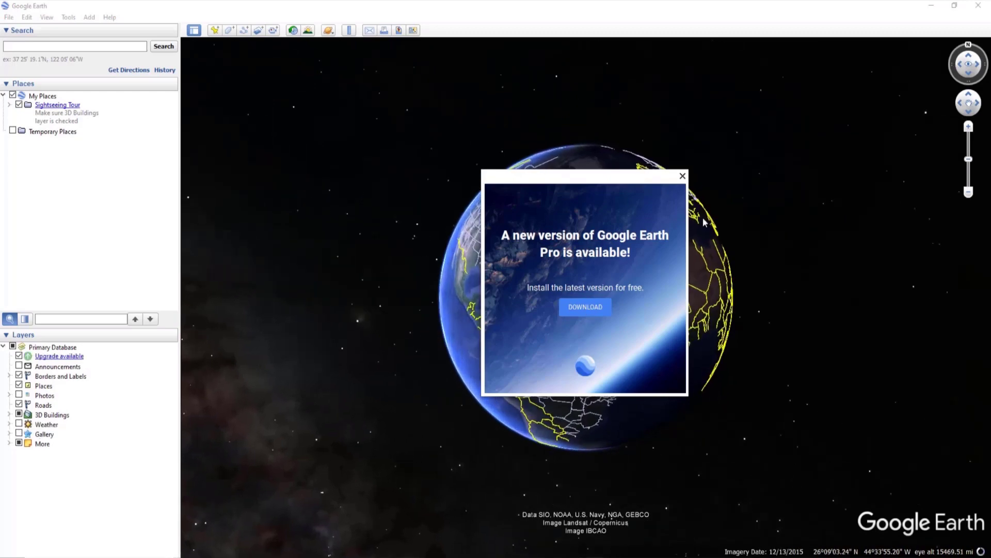
{"action": "left_click", "coordinate": [682, 176]}
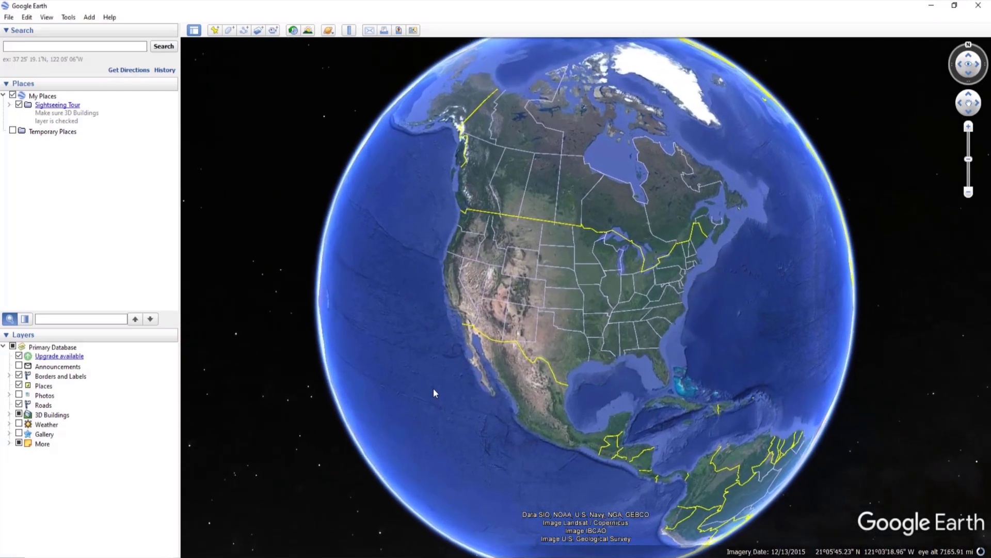
Step: Open Export.kmz from the Demo folder in Google Earth
{"action": "left_click", "coordinate": [8, 17]}
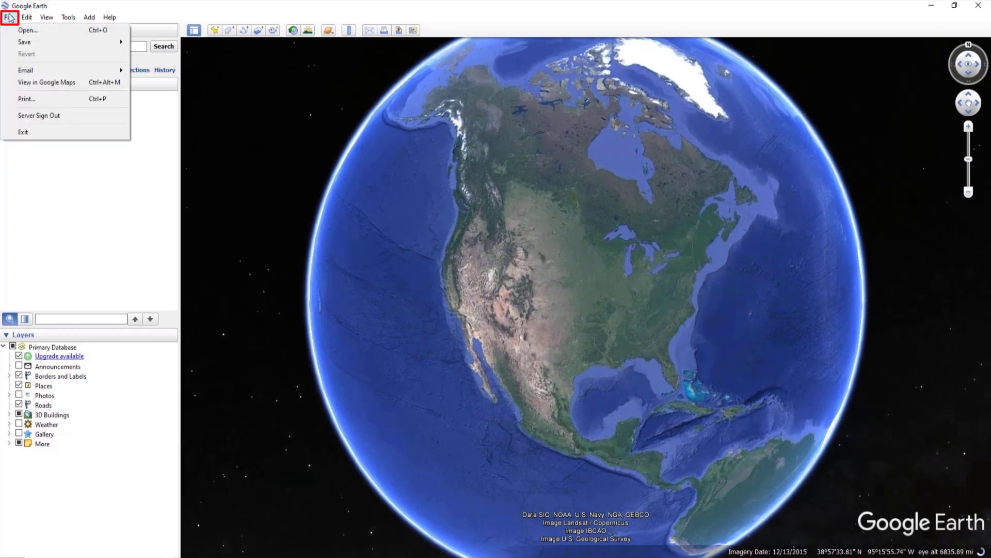
{"action": "left_click", "coordinate": [26, 30]}
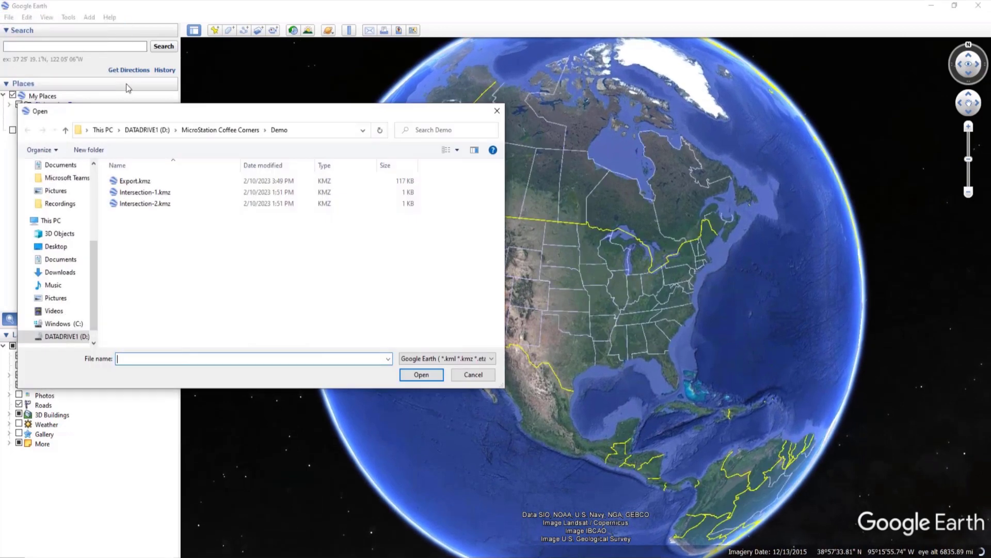
{"action": "left_click", "coordinate": [143, 182]}
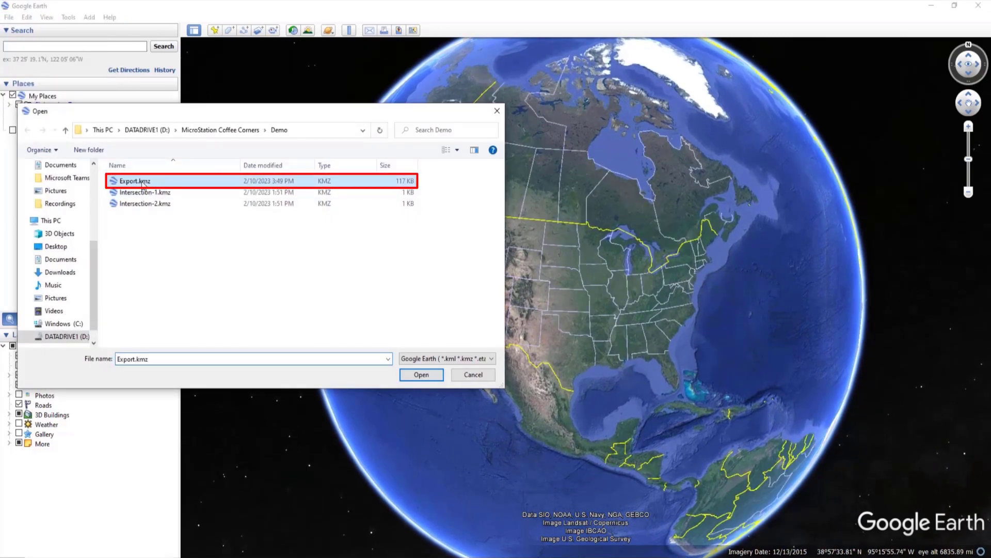
{"action": "left_click", "coordinate": [429, 377]}
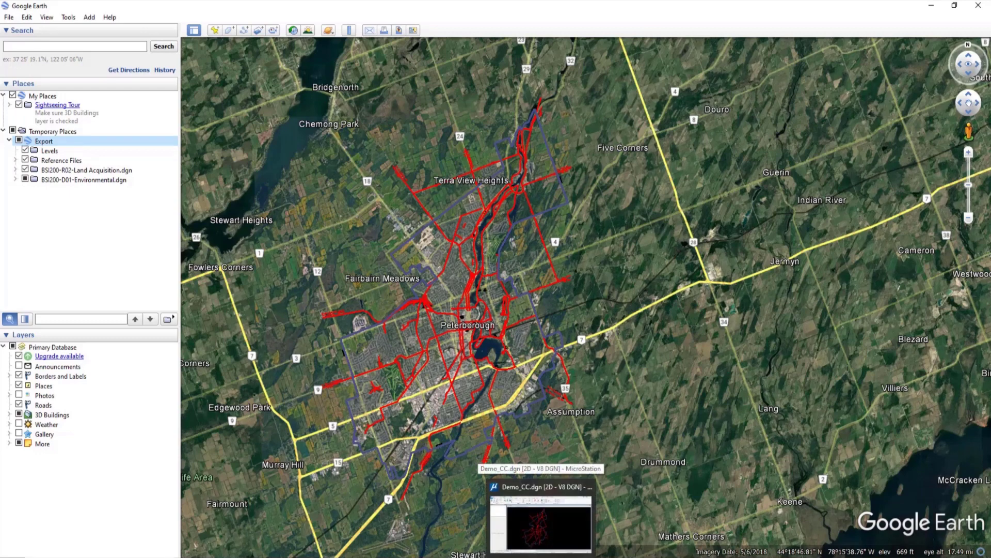
Step: Switch back to MicroStation and enable Open Exported File in the Google Earth settings
{"action": "left_click", "coordinate": [547, 516]}
{"action": "left_click", "coordinate": [547, 34]}
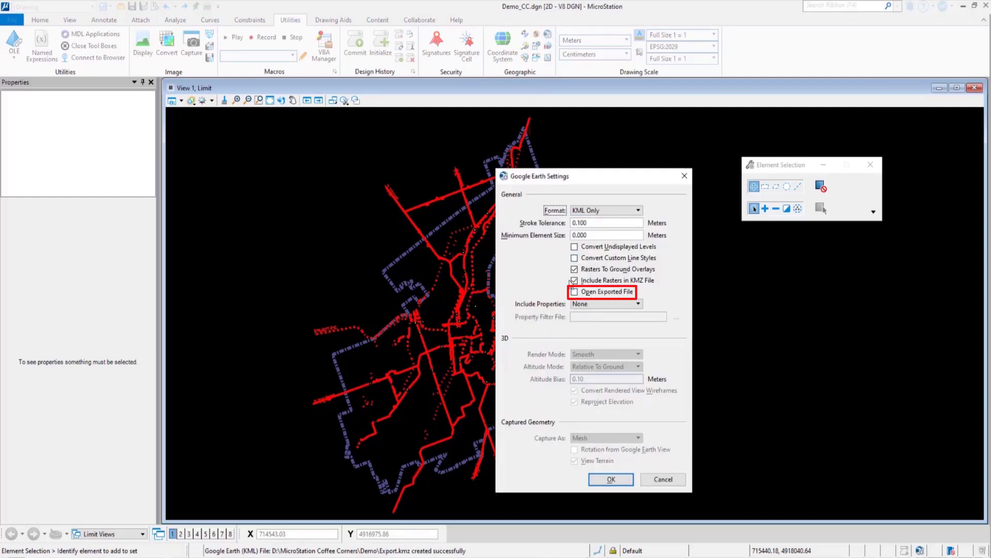
{"action": "left_click", "coordinate": [574, 292]}
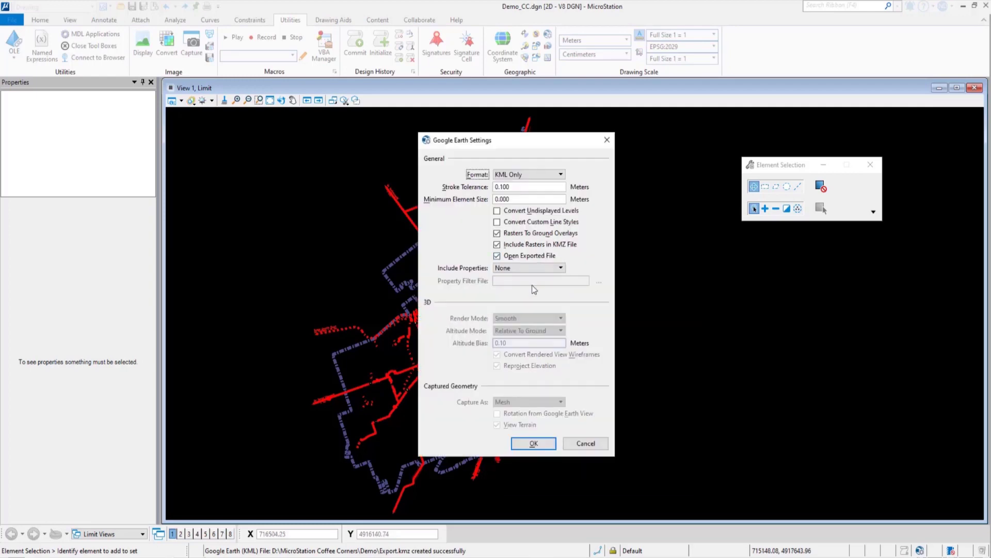
{"action": "left_click", "coordinate": [533, 443]}
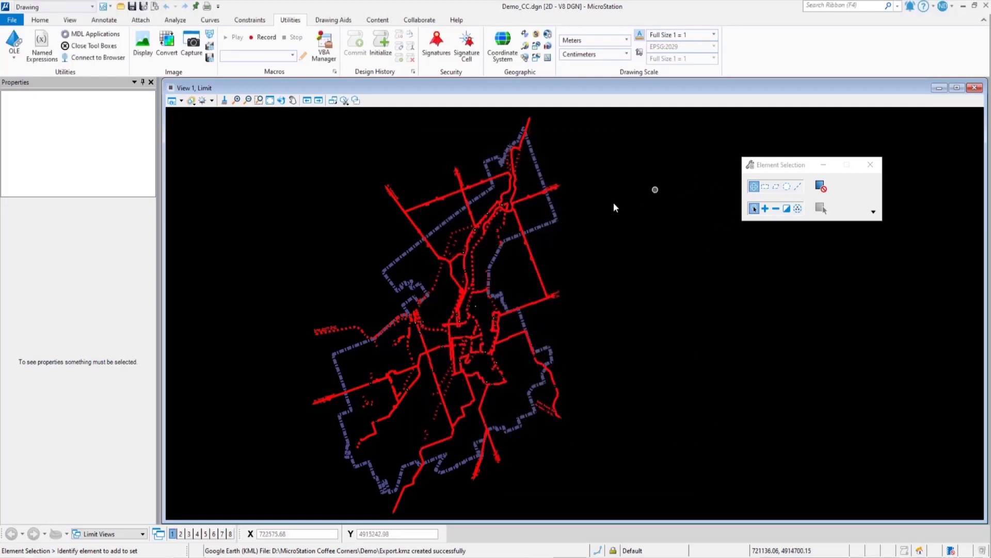
Step: Export the drawing as a Google Earth file named Export 1, and dismiss the new-version notice and start-up tips in Google Earth
{"action": "left_click", "coordinate": [525, 46]}
{"action": "left_click", "coordinate": [121, 77]}
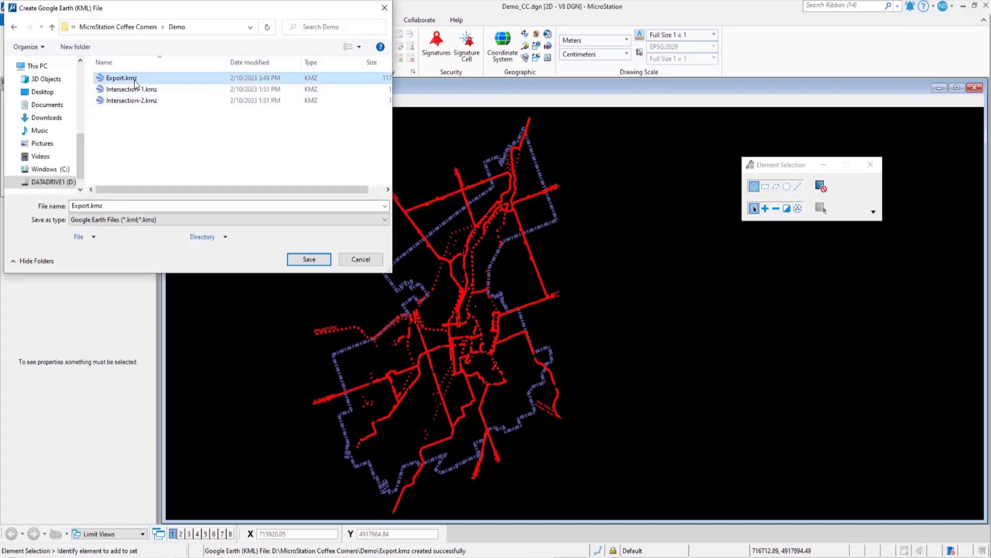
{"action": "double_click", "coordinate": [92, 206]}
{"action": "key", "text": "End"}
{"action": "key", "text": "BackSpace"}
{"action": "key", "text": "BackSpace"}
{"action": "key", "text": "BackSpace"}
{"action": "key", "text": "BackSpace"}
{"action": "type", "text": "1"}
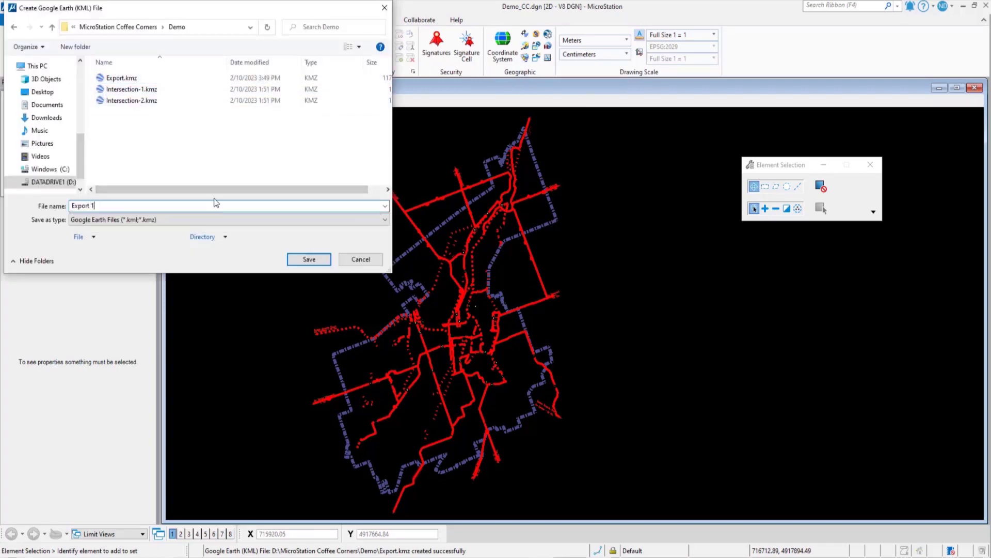
{"action": "left_click", "coordinate": [317, 259]}
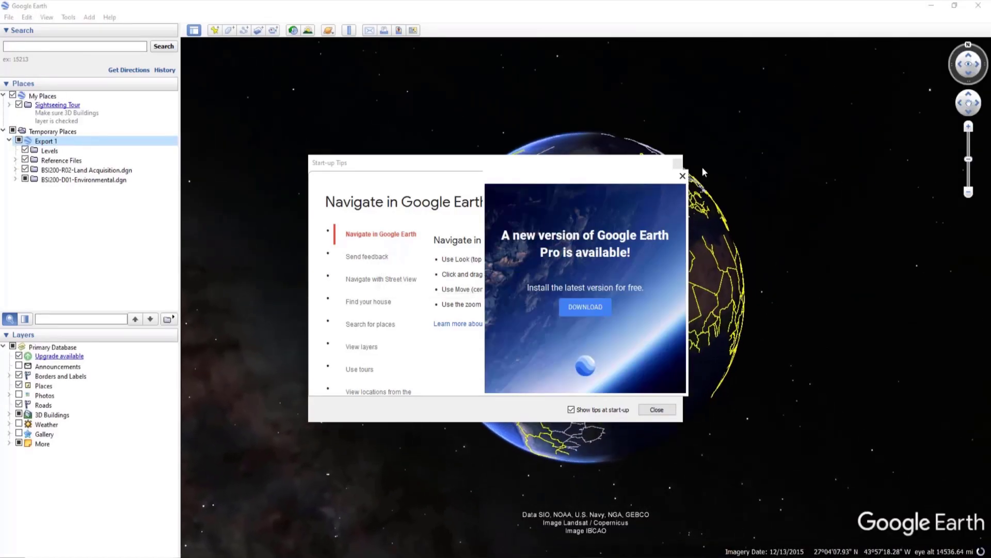
{"action": "left_click", "coordinate": [682, 178]}
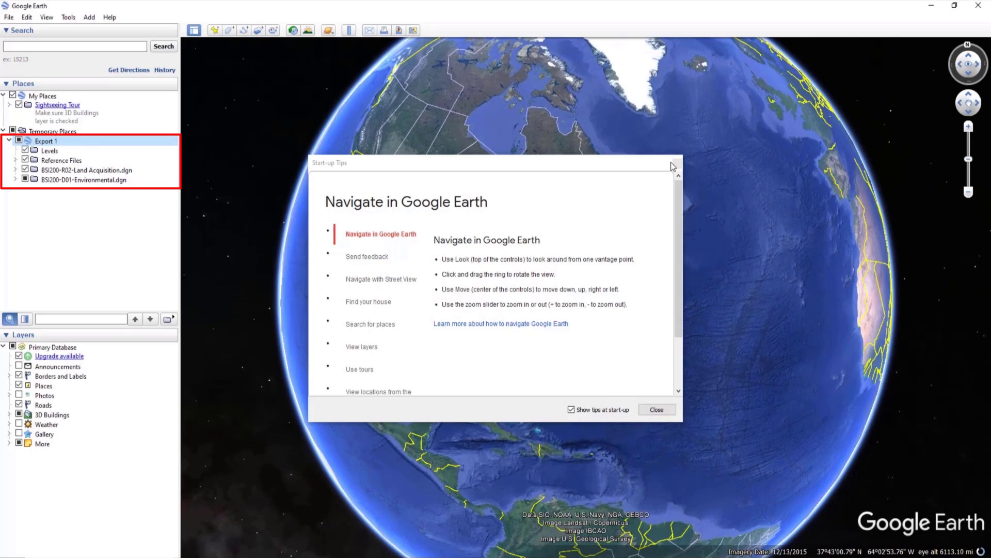
{"action": "left_click", "coordinate": [677, 164]}
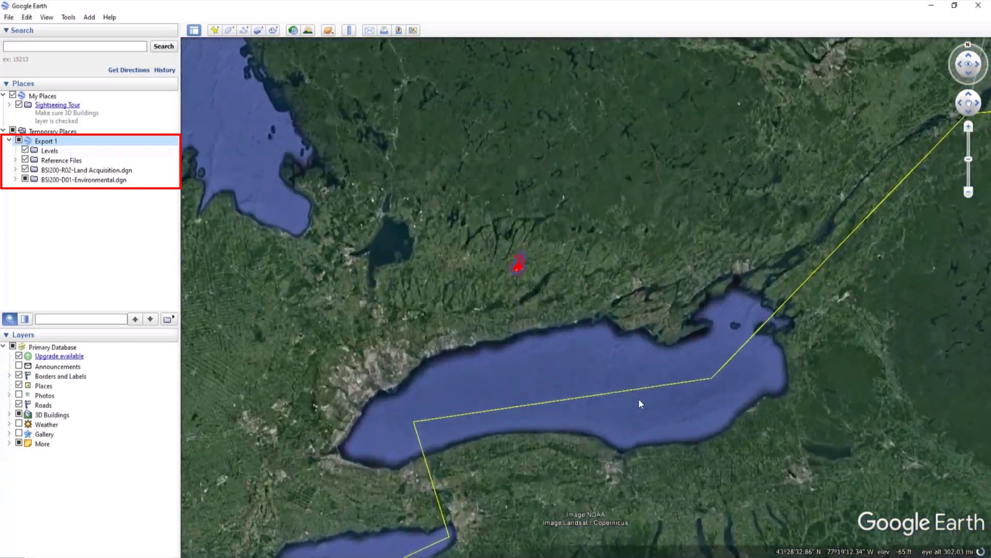